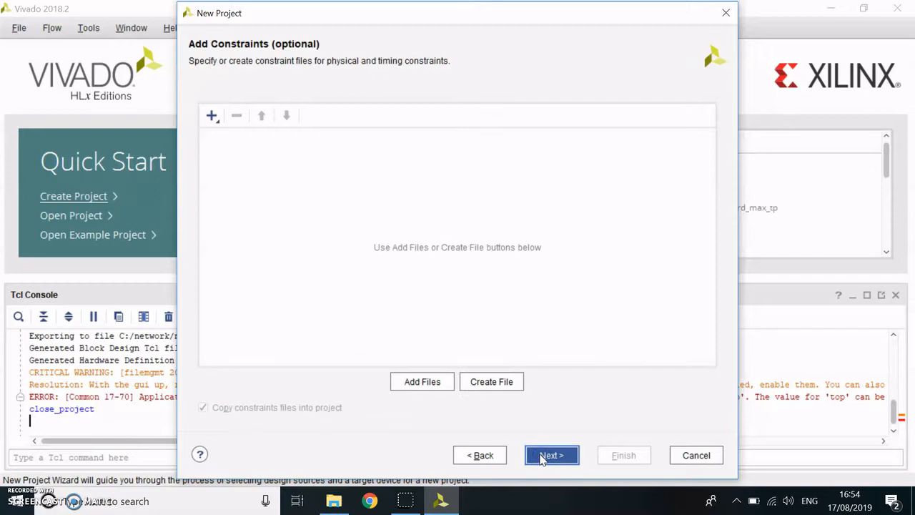
- Create the project without constraint files, choosing the ZedBoard Zynq Evaluation and Development Kit as its default board
click(541, 457)
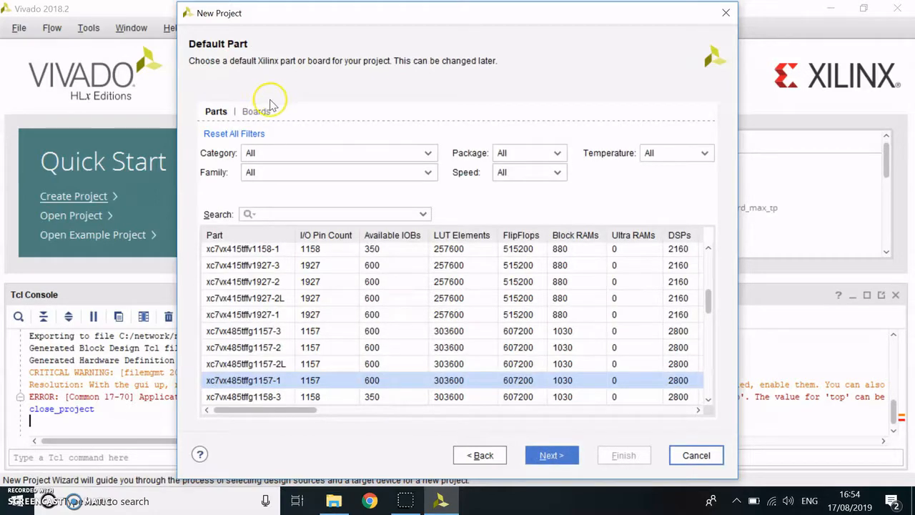
click(255, 111)
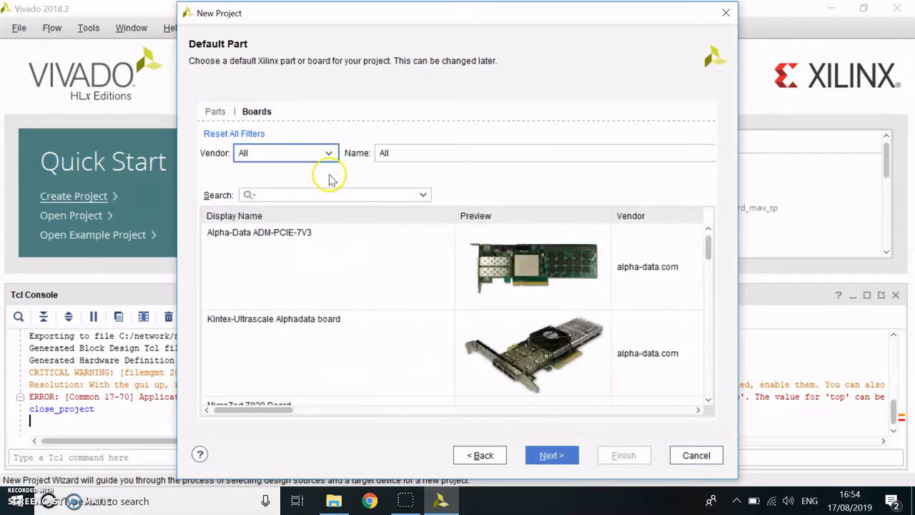
text(zed)
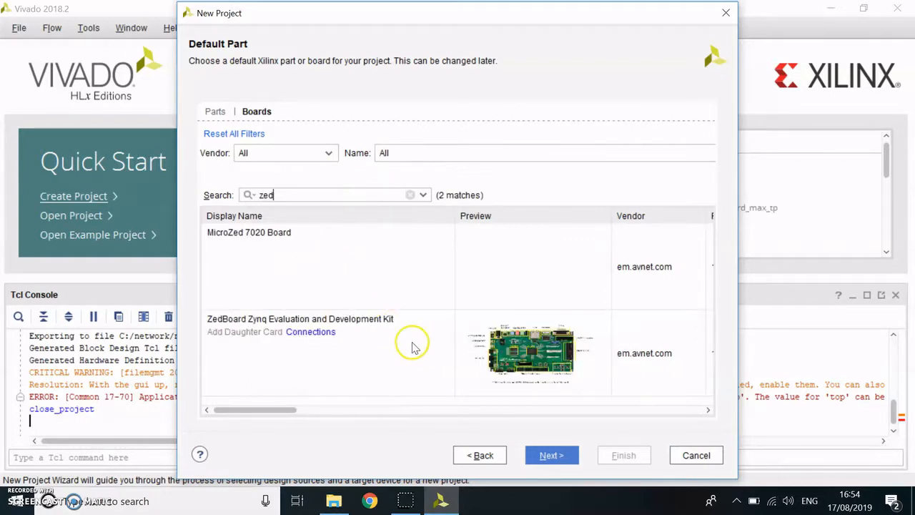
click(412, 347)
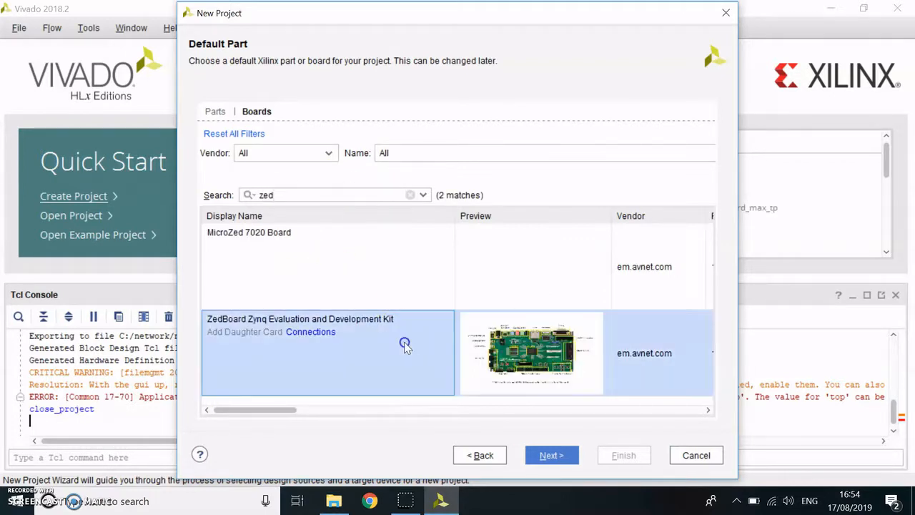
click(560, 455)
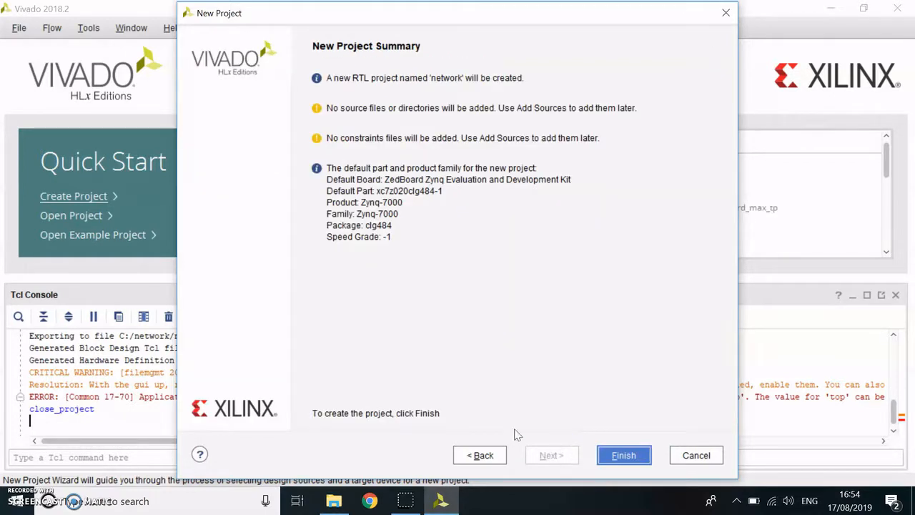
click(631, 458)
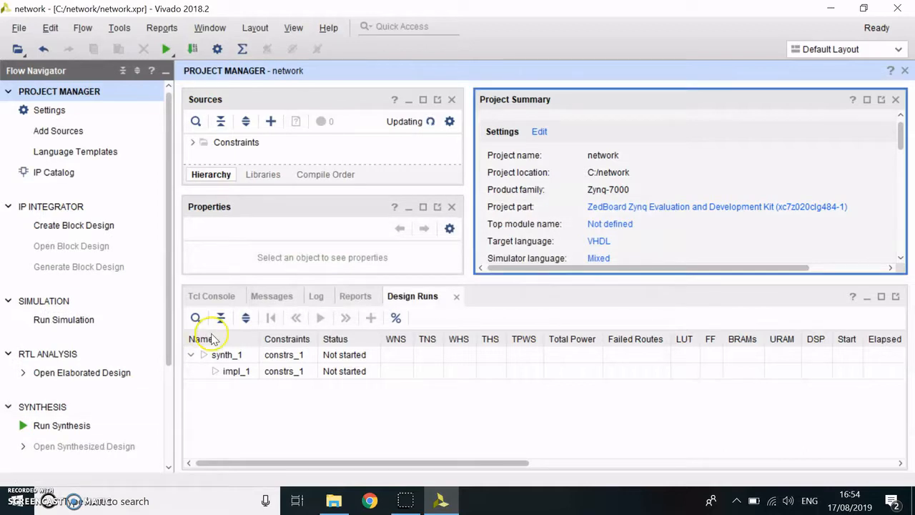
- Create a block design named design_1, local to the project and in the Design Sources set
click(68, 226)
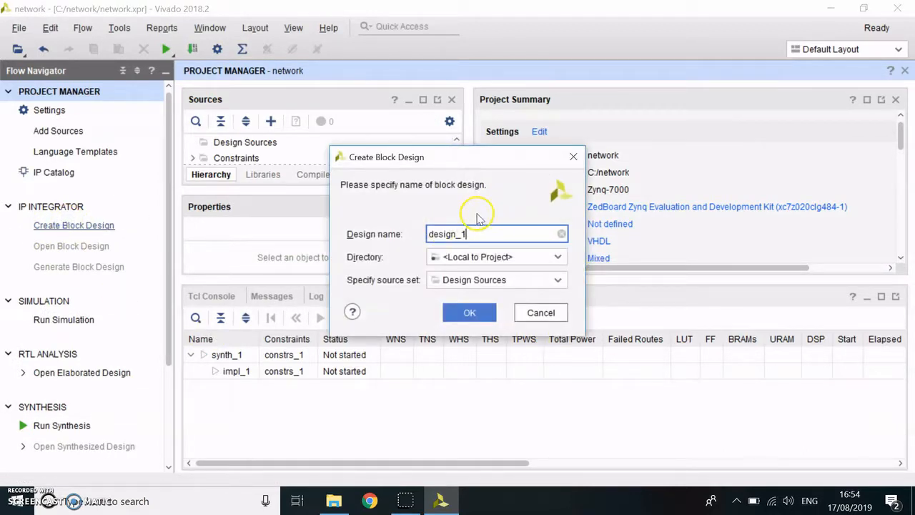
click(483, 312)
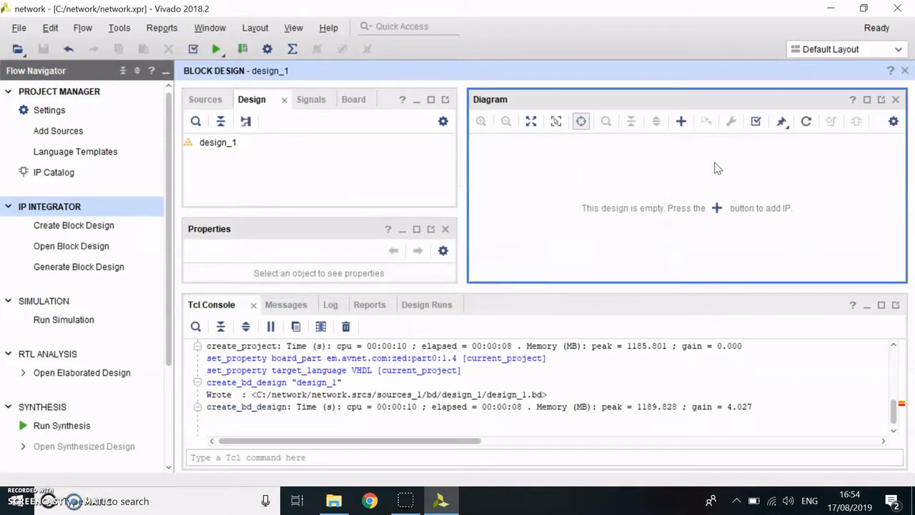
- Add a ZYNQ7 Processing System to the block design and run block automation on it with the board preset applied
click(716, 207)
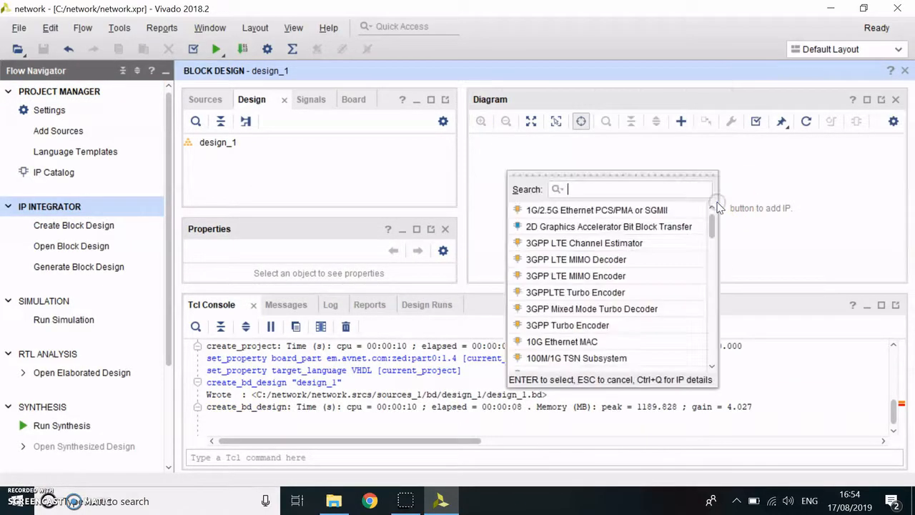
text(zynq)
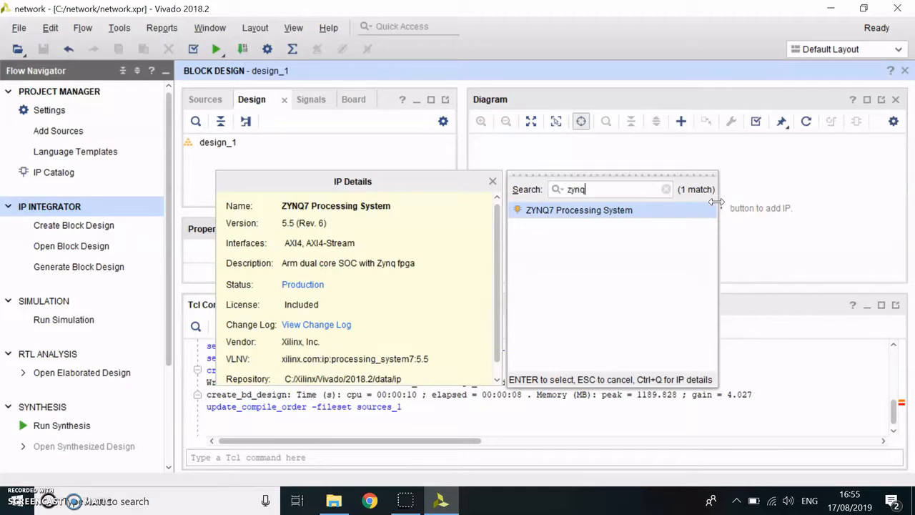
key(Return)
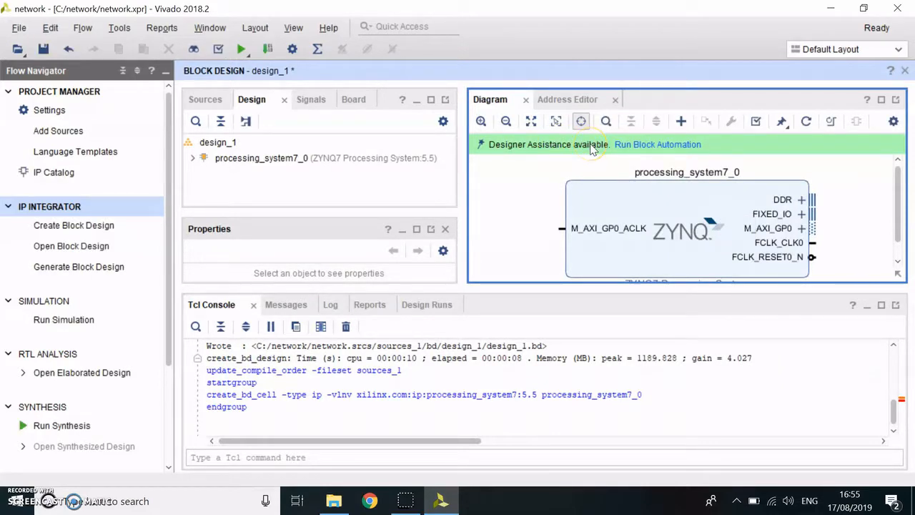
click(645, 146)
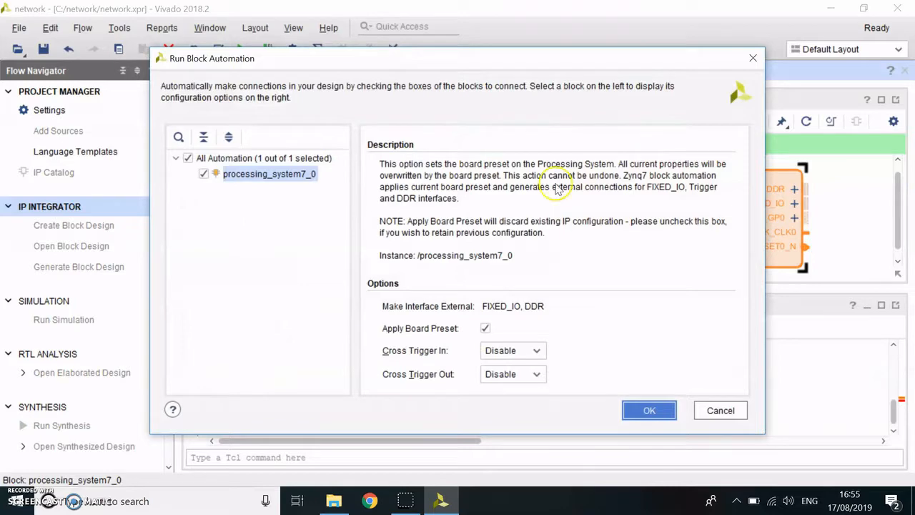
click(651, 409)
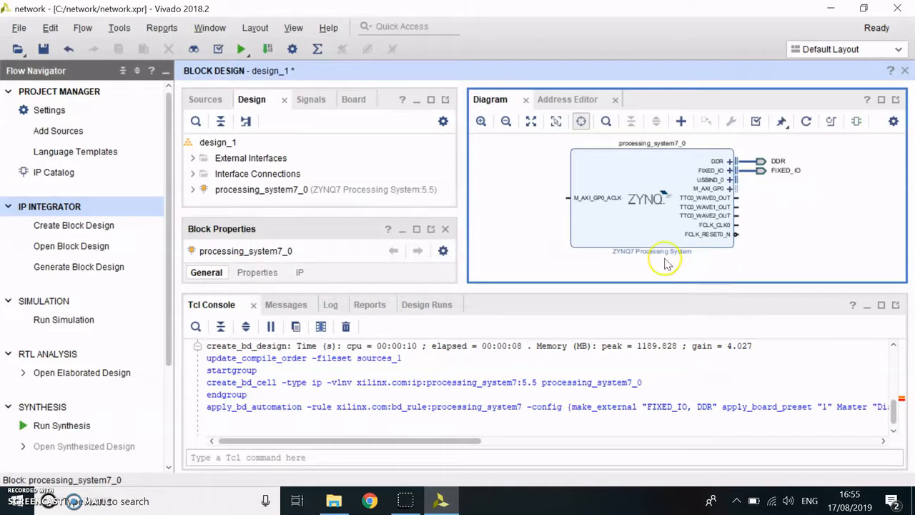
- Open the ZYNQ7 Processing System's customization and examine the ENET 0 and MDIO pin assignments in its MIO configuration
double_click(617, 176)
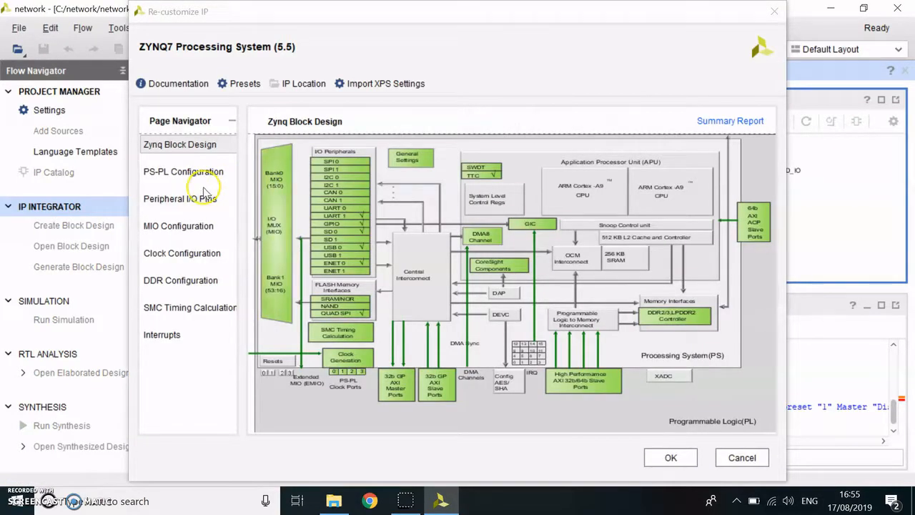
click(350, 264)
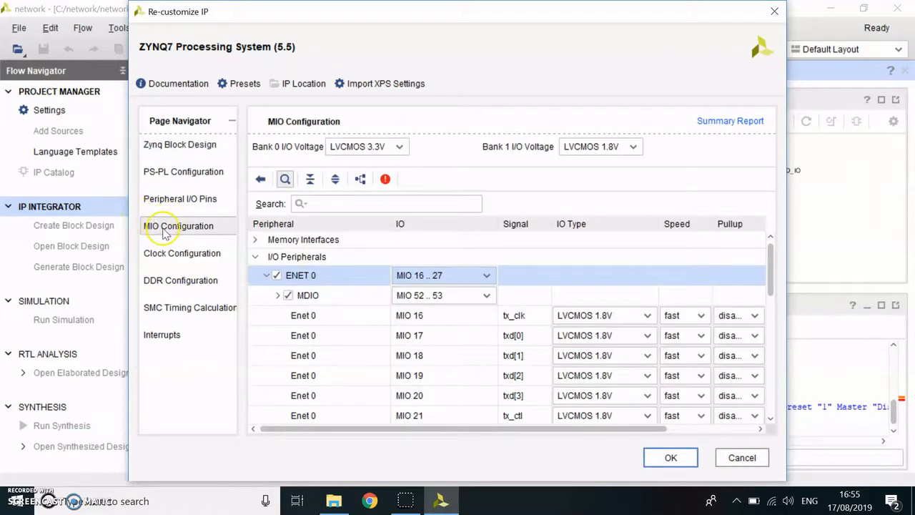
click(278, 296)
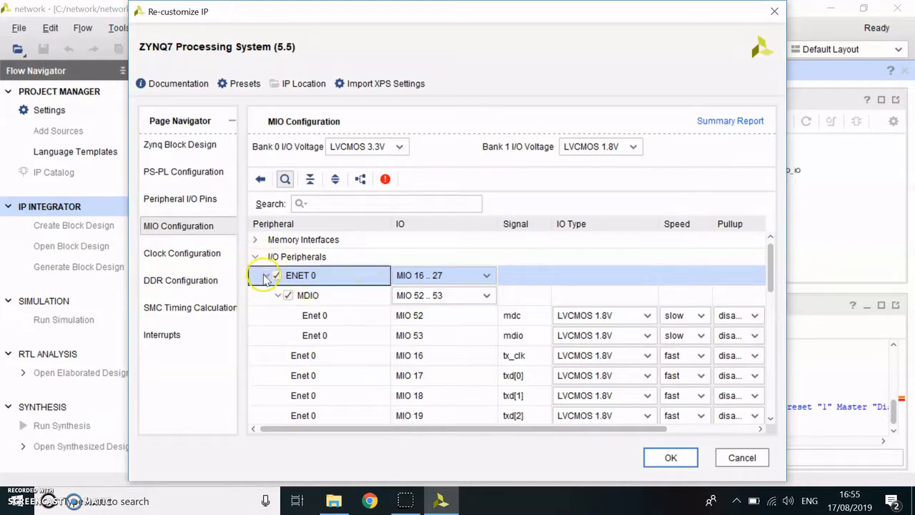
click(265, 275)
click(265, 295)
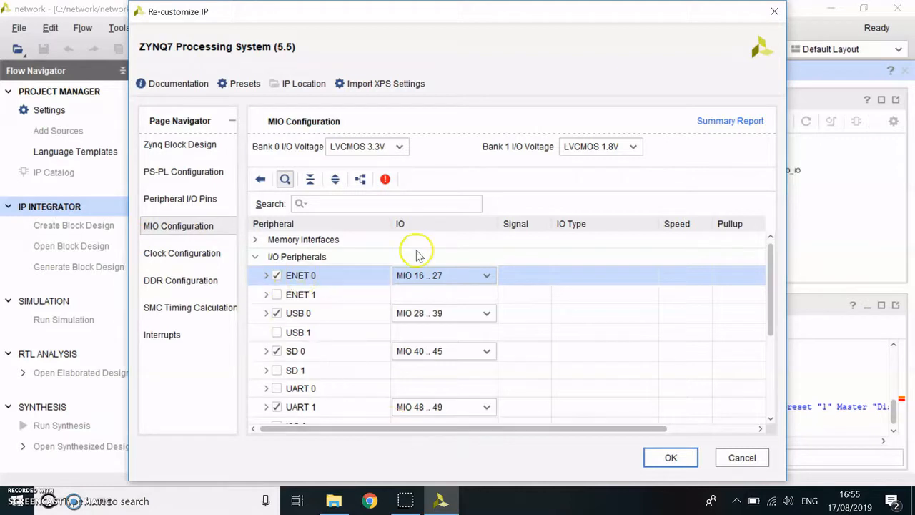
- Disable the M AXI GP0 interface in the processing system's PS-PL configuration and validate the block design
click(186, 172)
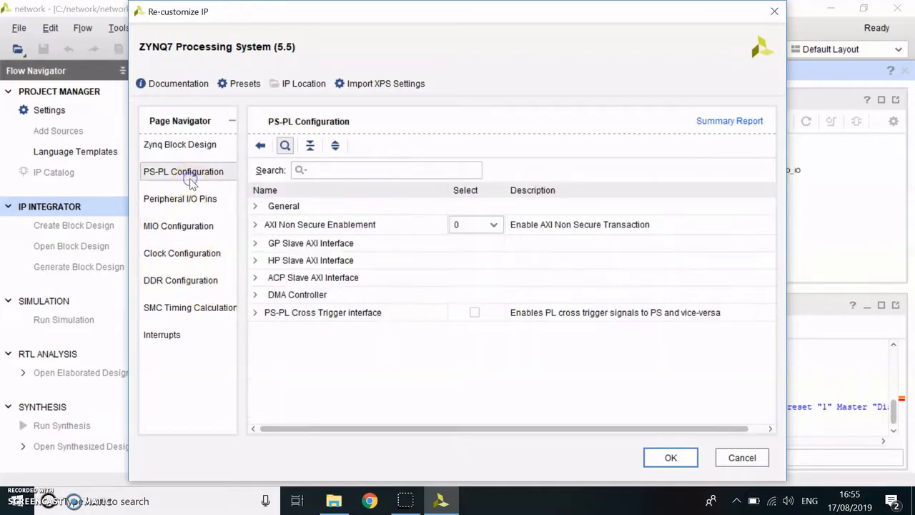
click(255, 243)
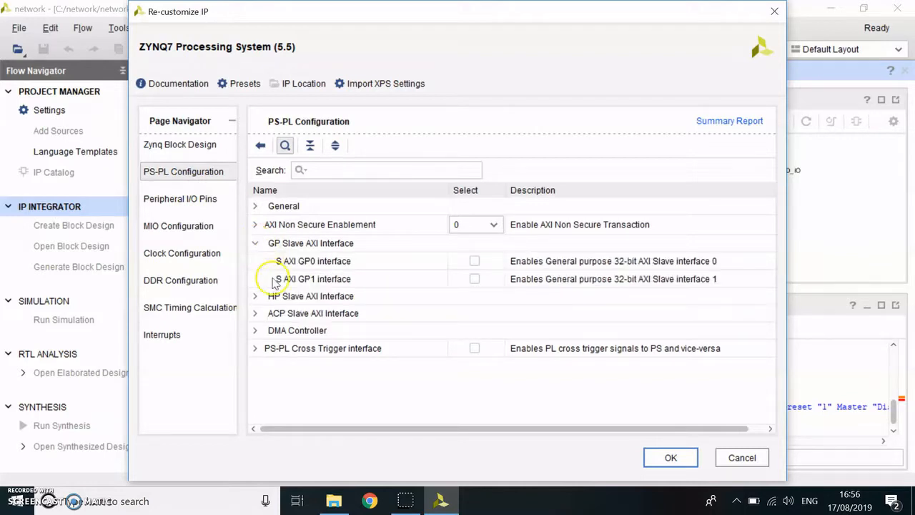
click(256, 227)
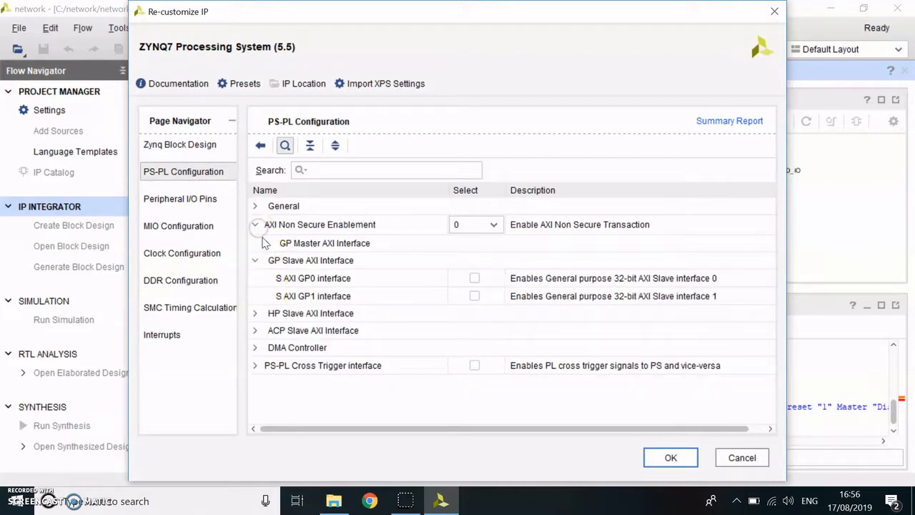
click(266, 243)
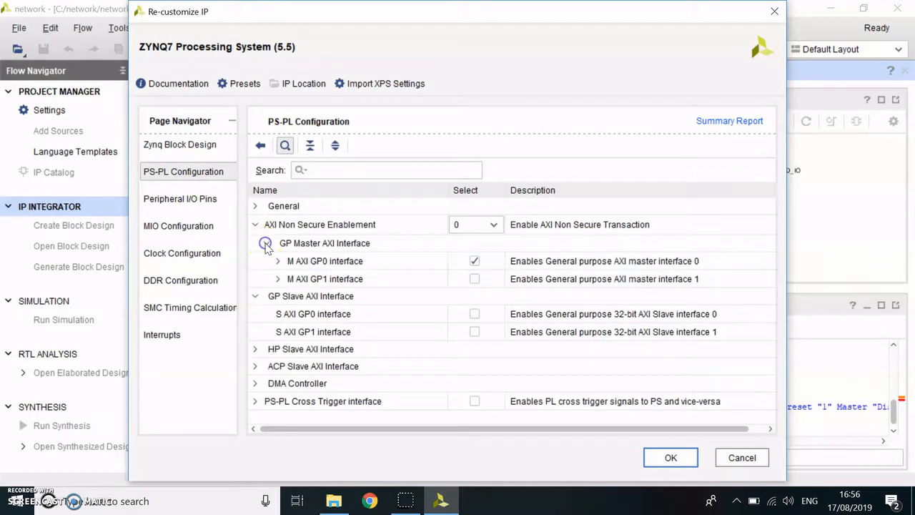
click(474, 261)
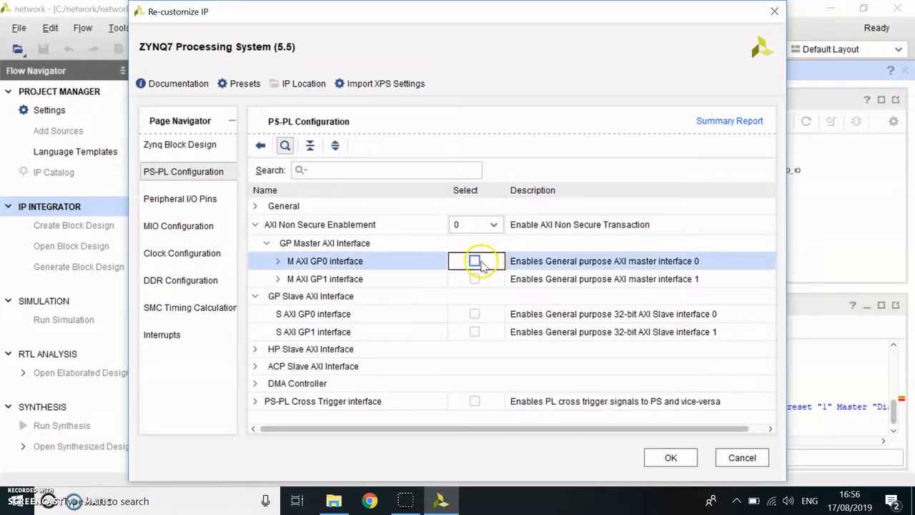
click(672, 458)
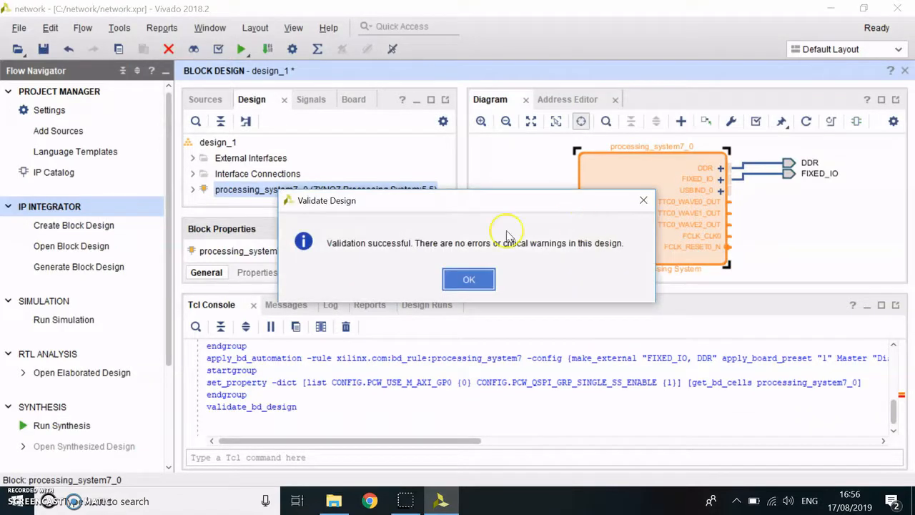
click(469, 279)
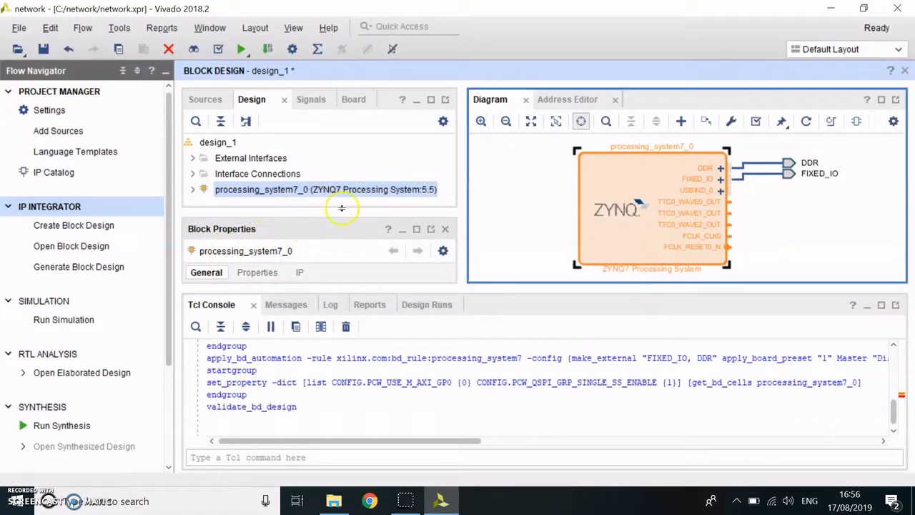
- Create an HDL wrapper for the design_1.bd source, using the option that lets Vivado manage and auto-update it
click(217, 145)
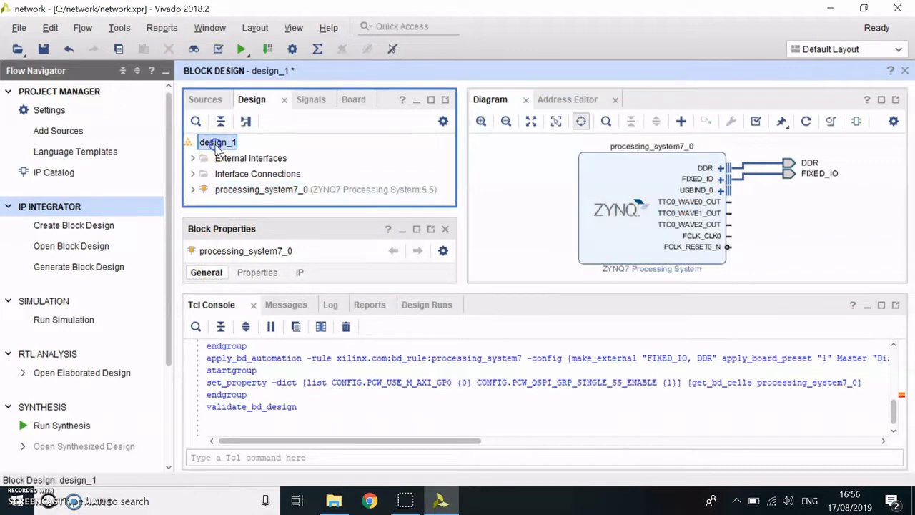
right_click(216, 145)
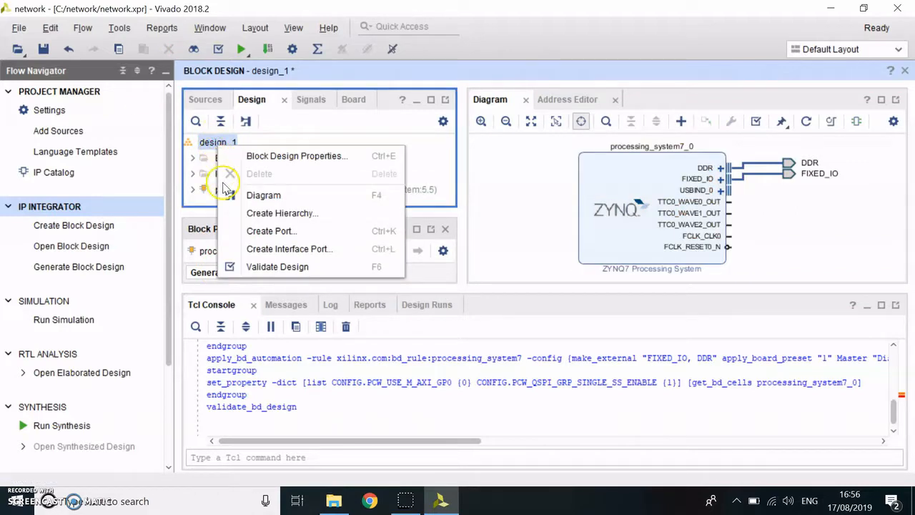
click(202, 101)
click(243, 160)
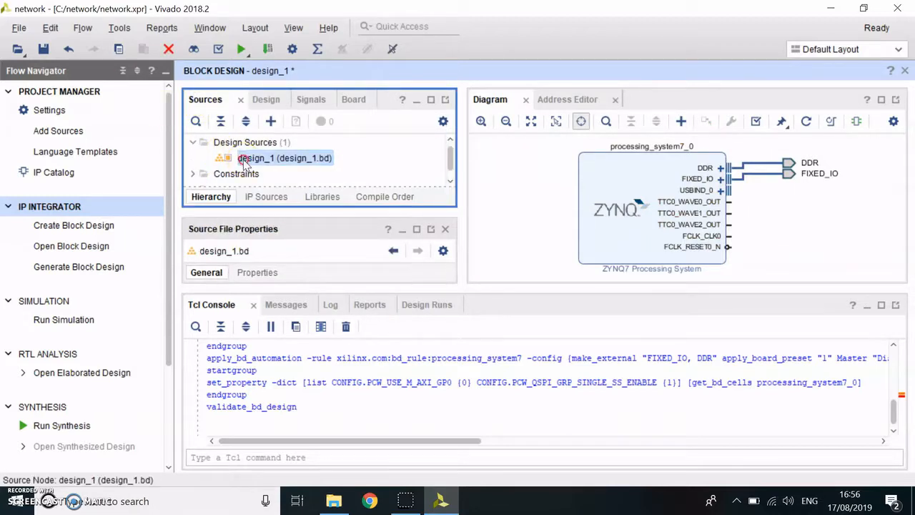
right_click(243, 160)
mouse_move(299, 286)
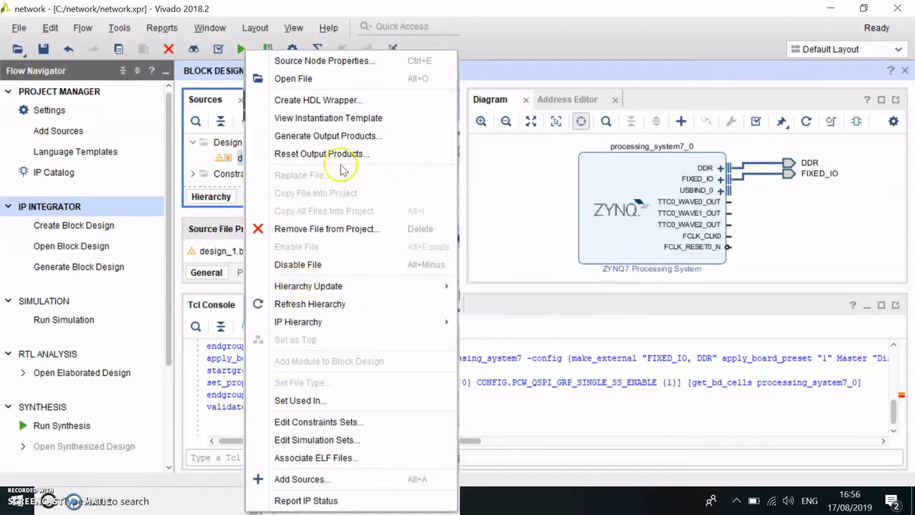
click(352, 102)
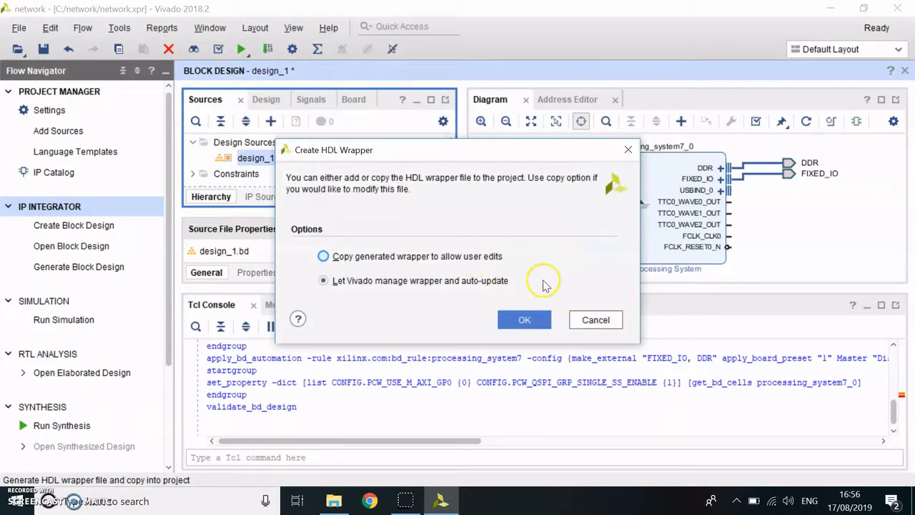
click(521, 321)
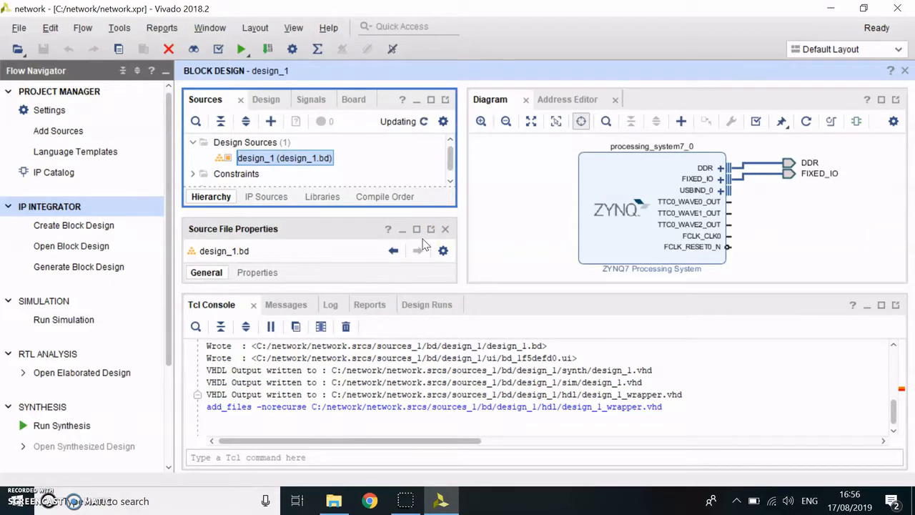
click(211, 201)
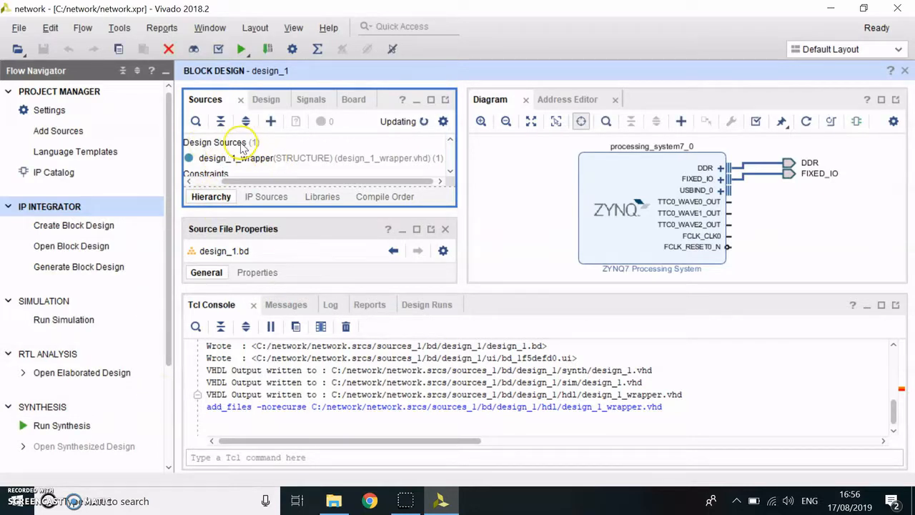
- Generate the bitstream, launching synthesis and implementation on the local host with 4 jobs in the default directory
click(169, 397)
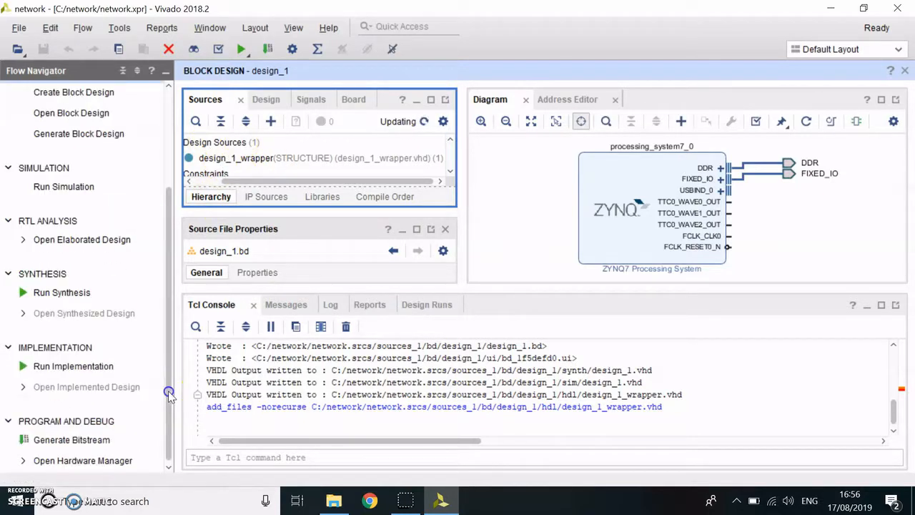
click(72, 440)
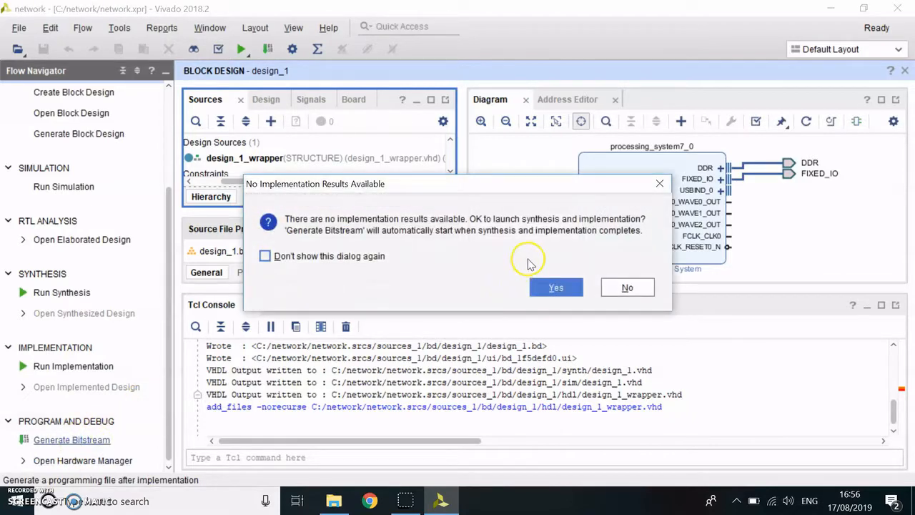
click(554, 286)
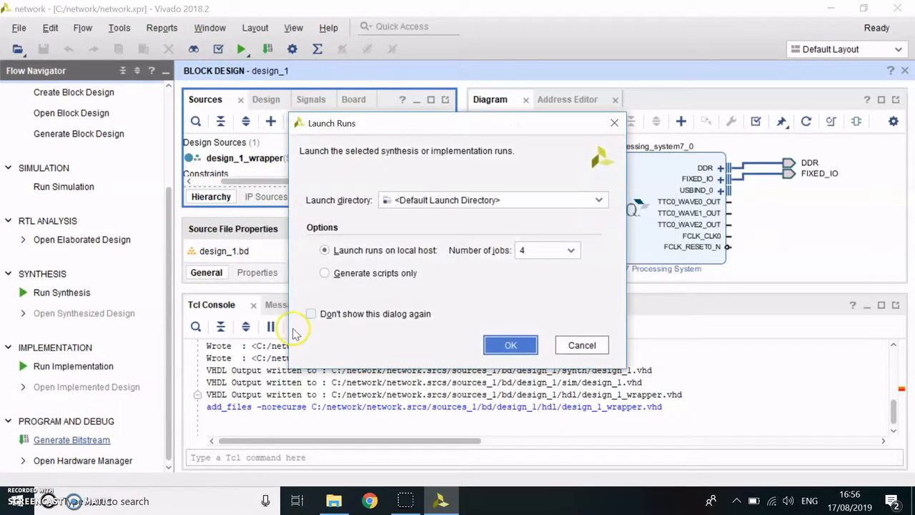
click(505, 344)
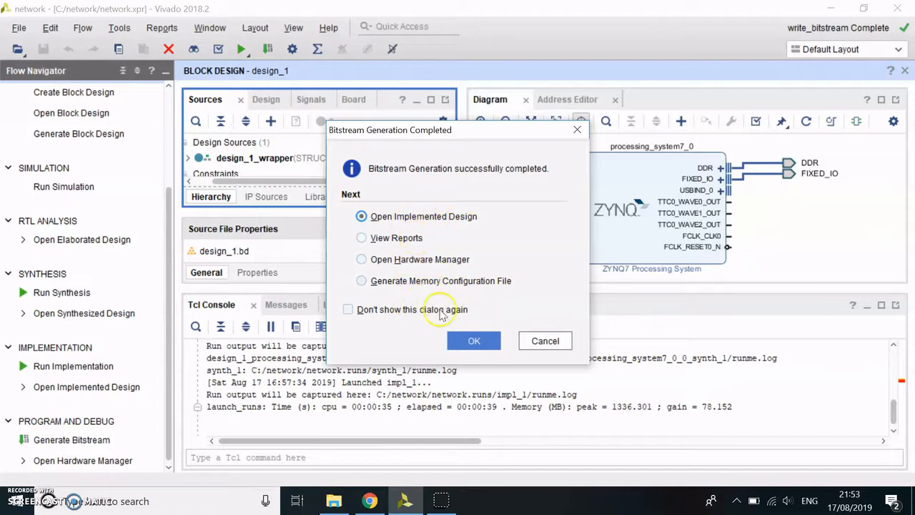
- Dismiss the bitstream completion dialog and export the hardware platform local to the project with the bitstream included
click(565, 344)
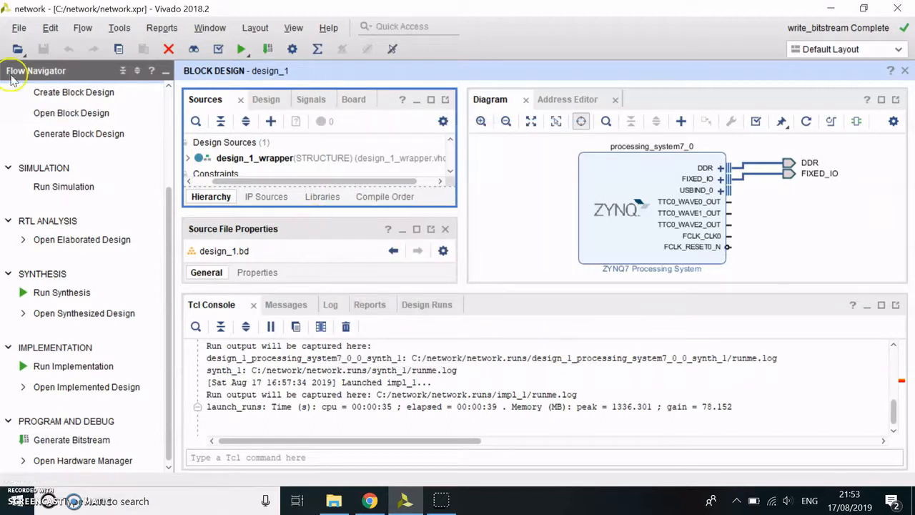
click(19, 32)
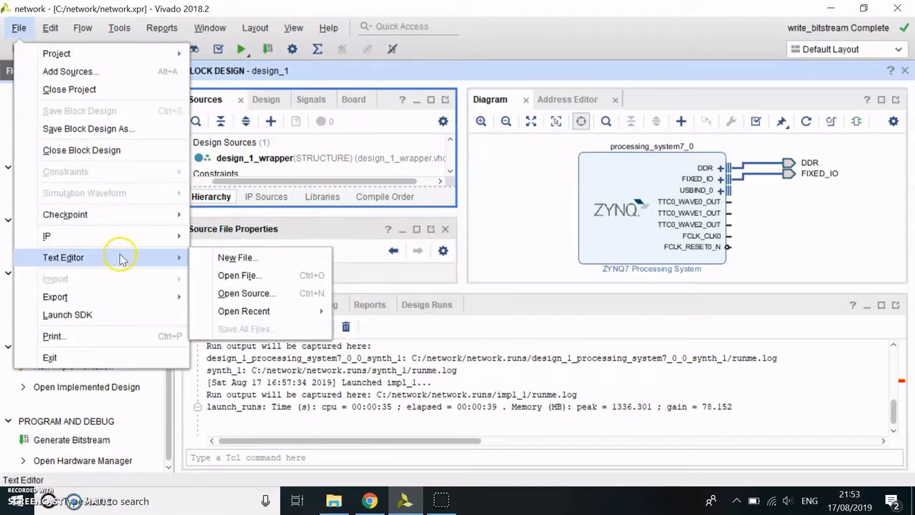
mouse_move(127, 296)
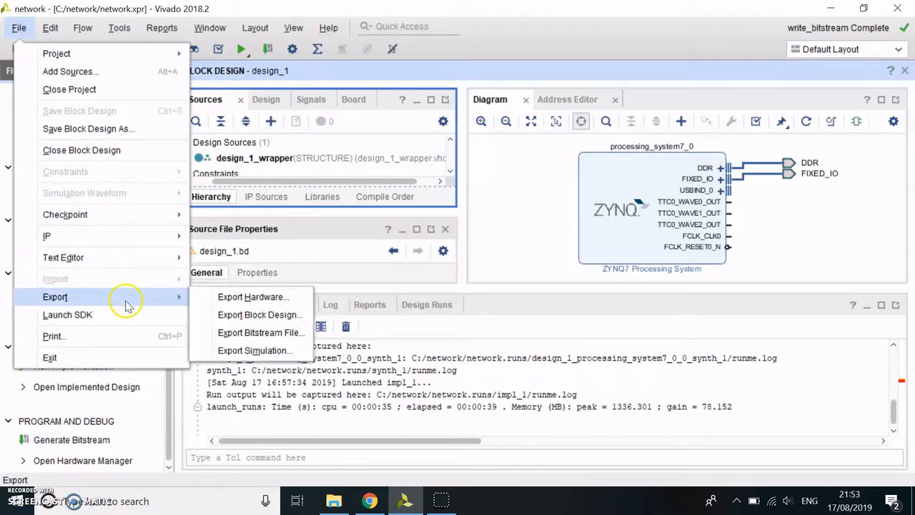
click(213, 297)
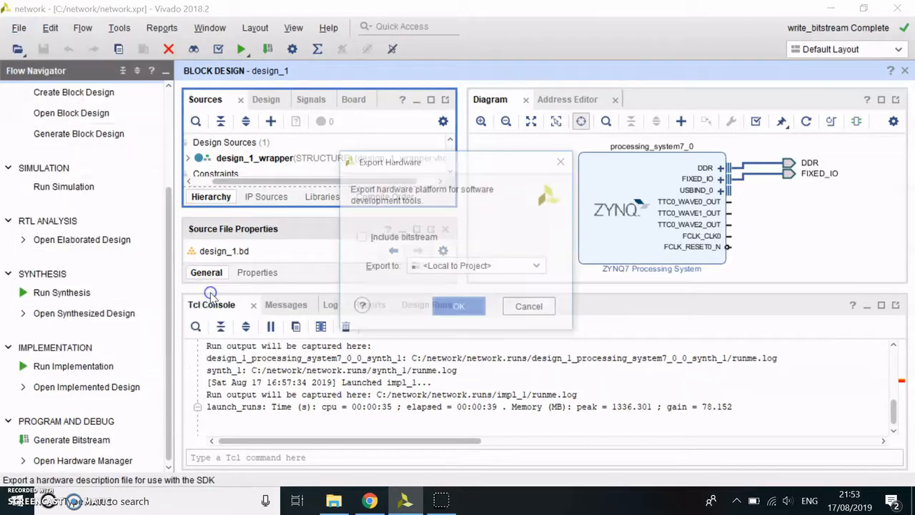
click(383, 242)
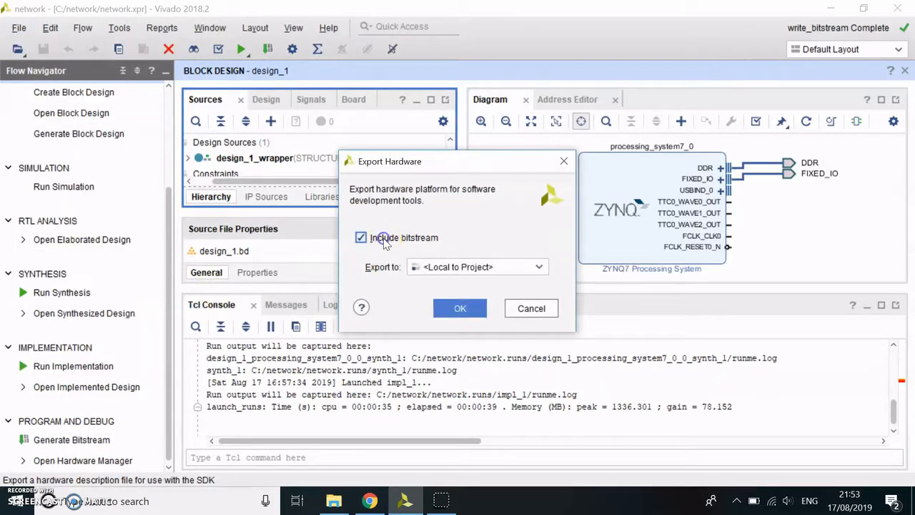
click(458, 308)
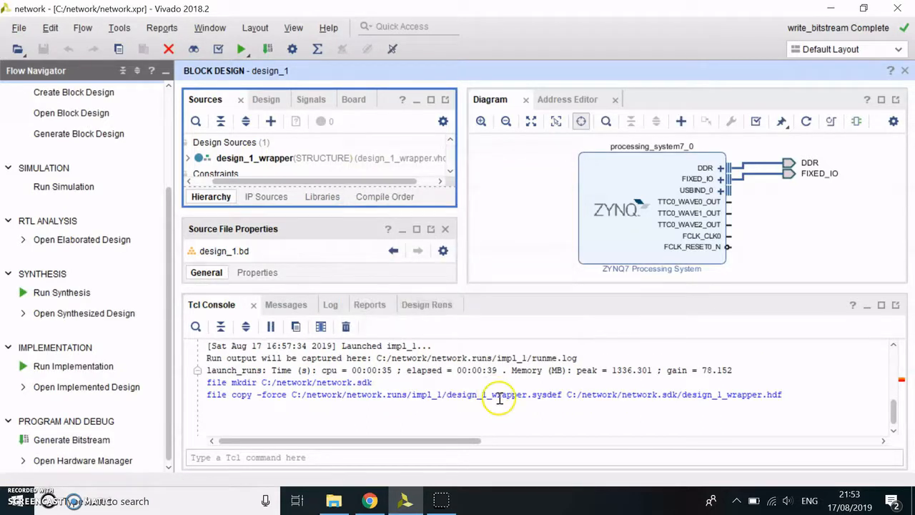
- Launch the SDK with exported location and workspace both local to the project, and look through the address map in system.hdf
click(19, 29)
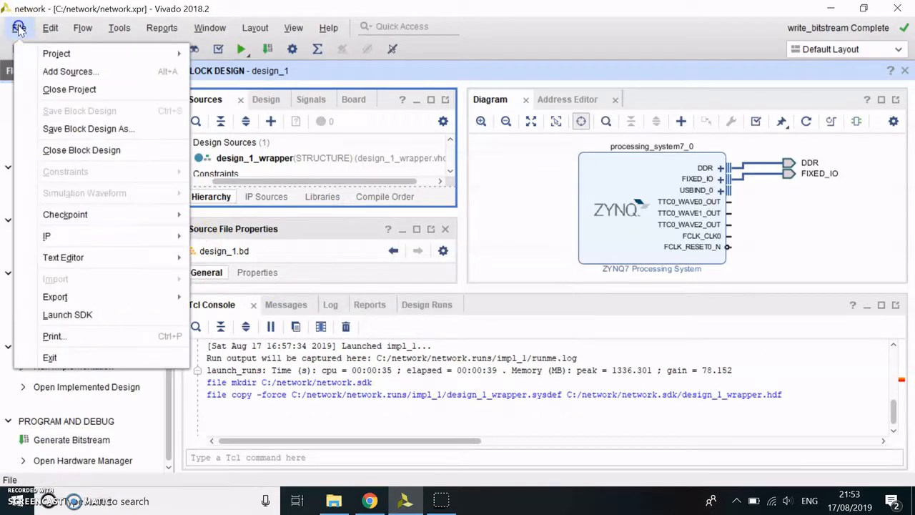
click(91, 315)
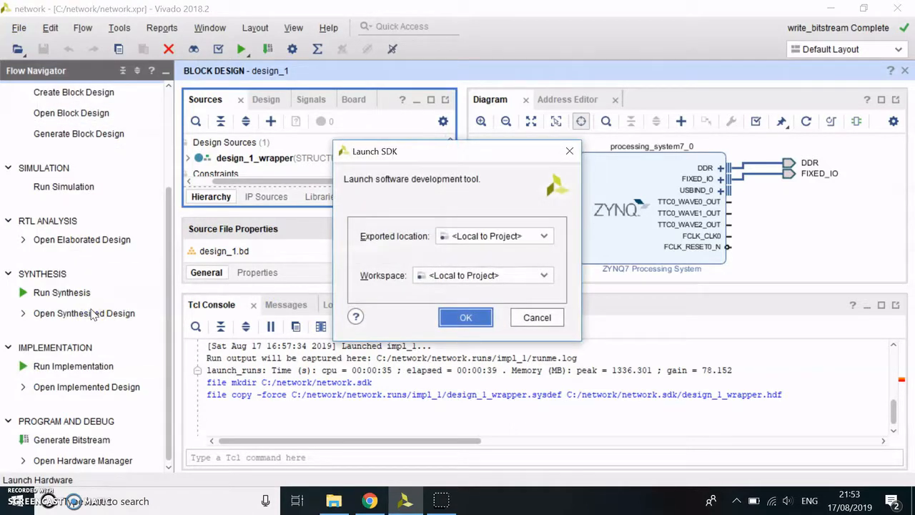
click(475, 319)
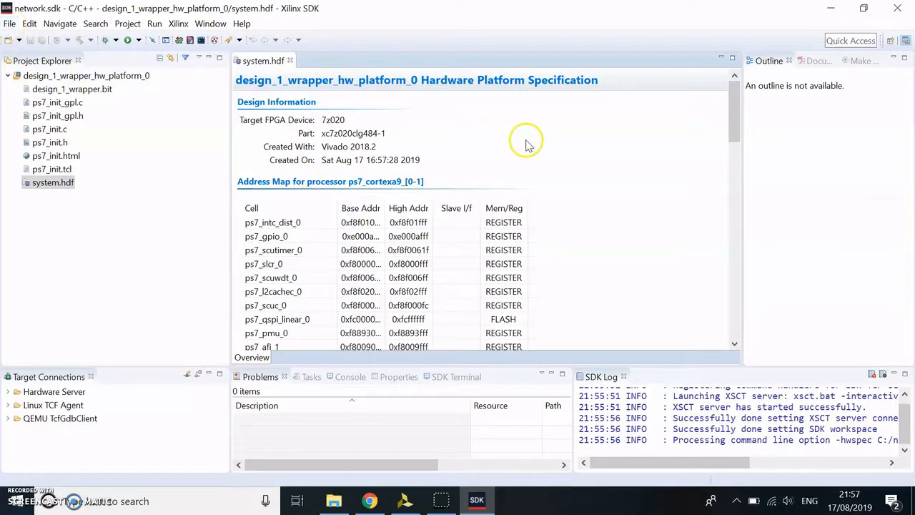
click(737, 226)
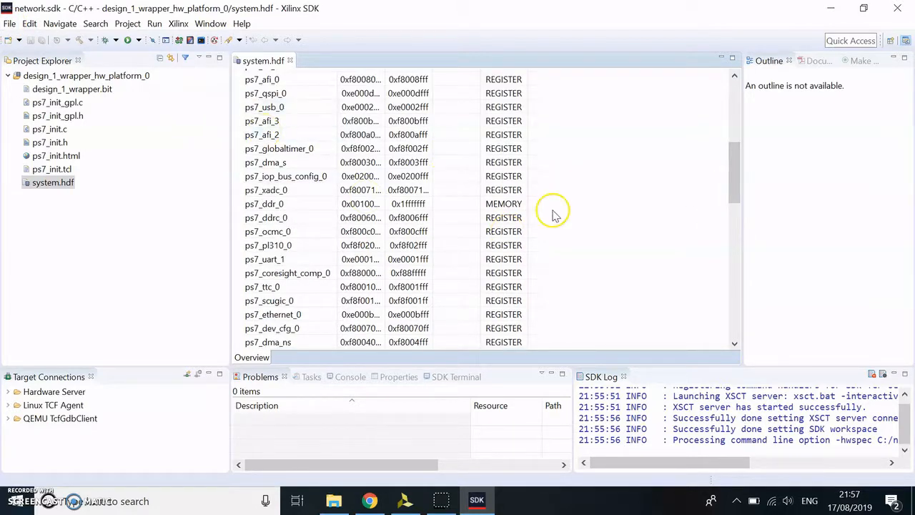
drag(736, 151, 720, 96)
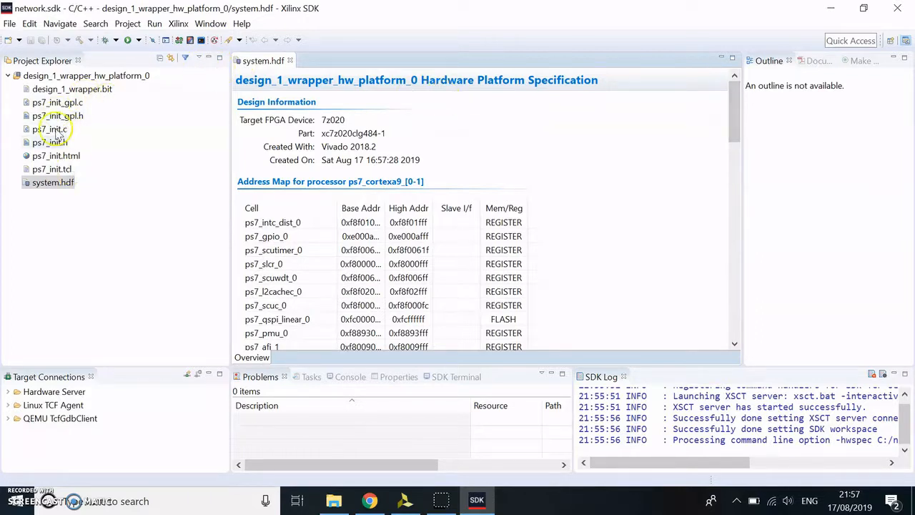
- Create the standalone board support package standalone_bsp_0 for design_1_wrapper_hw_platform_0 on CPU ps7_cortexa9_0, without any optional libraries
click(9, 24)
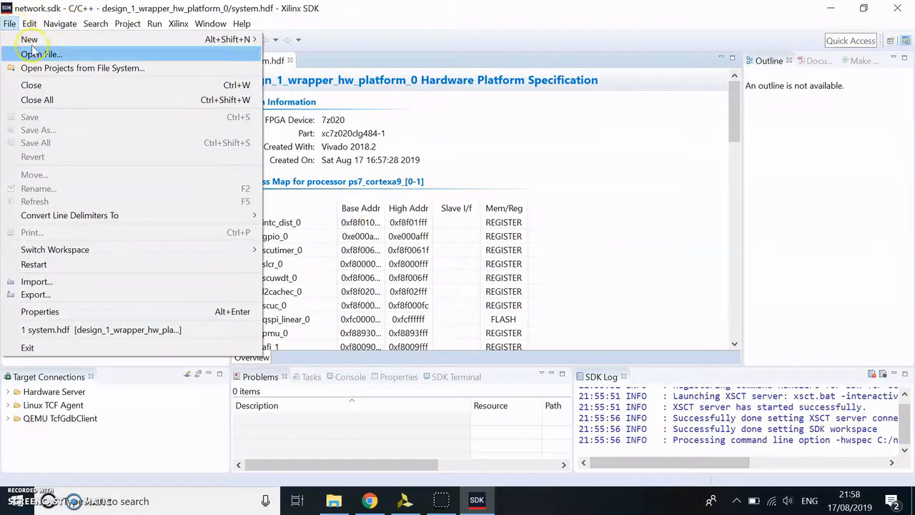
mouse_move(85, 40)
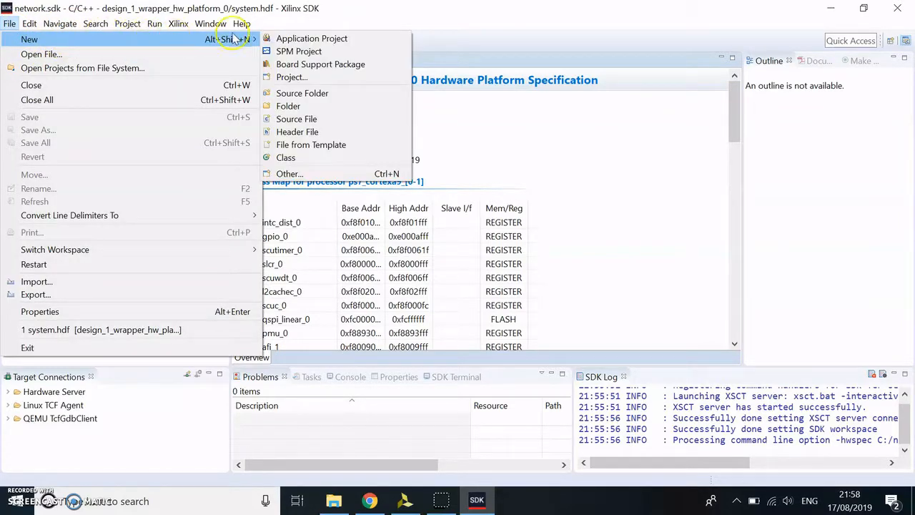
click(292, 66)
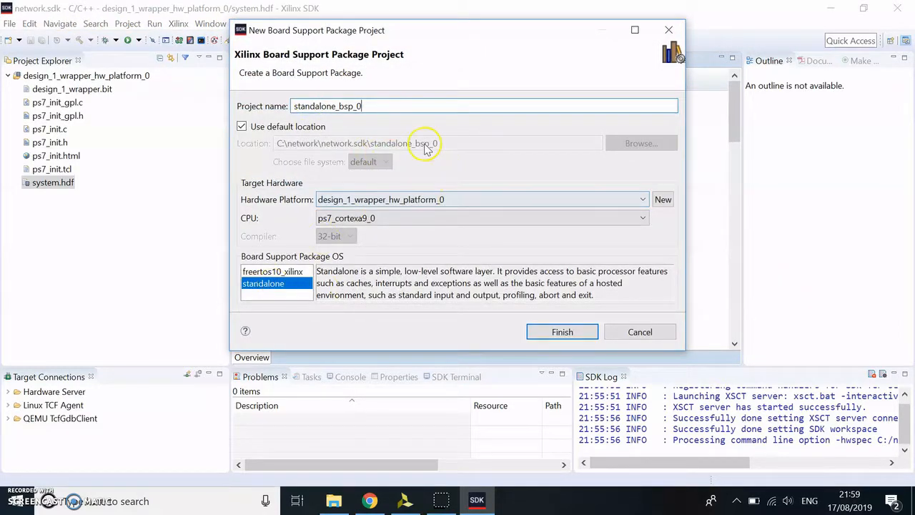
click(565, 333)
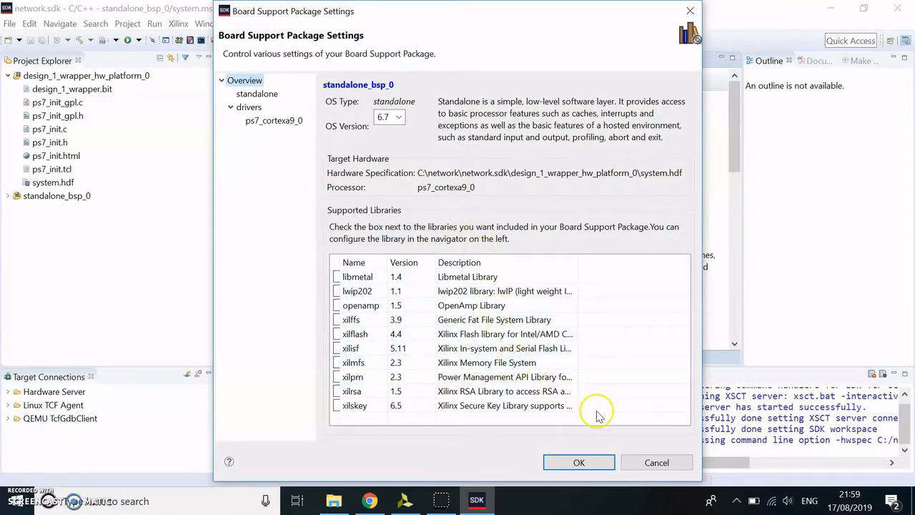
click(590, 463)
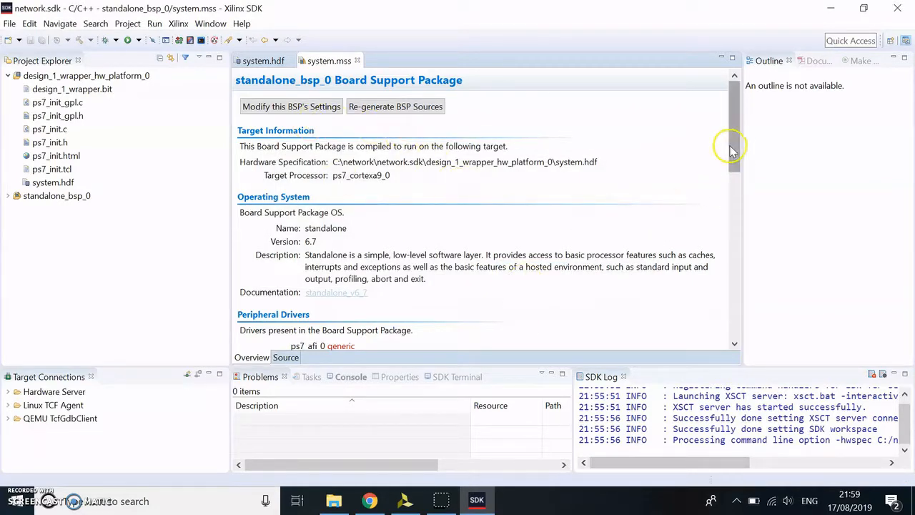
- Import the xemacps_example_intr_dma example for the ps7_ethernet_0 driver from the board support package's peripheral drivers
drag(736, 147, 746, 220)
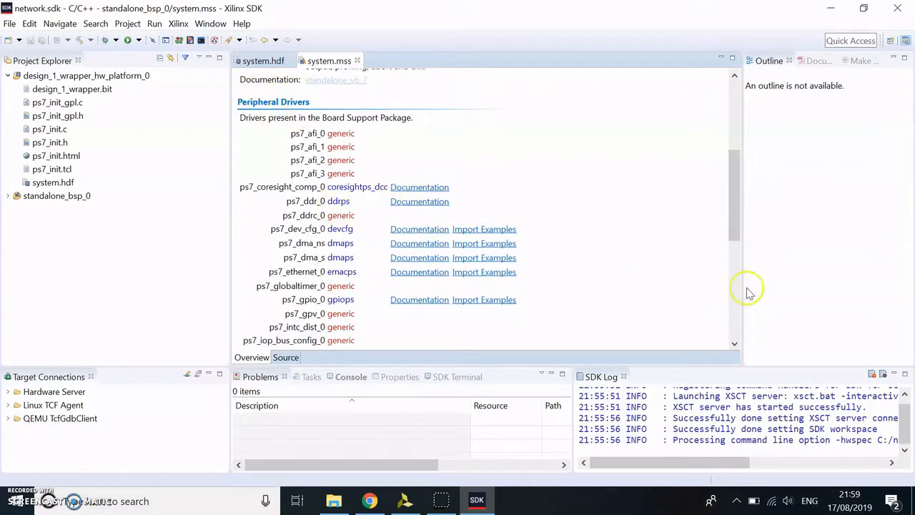
click(736, 344)
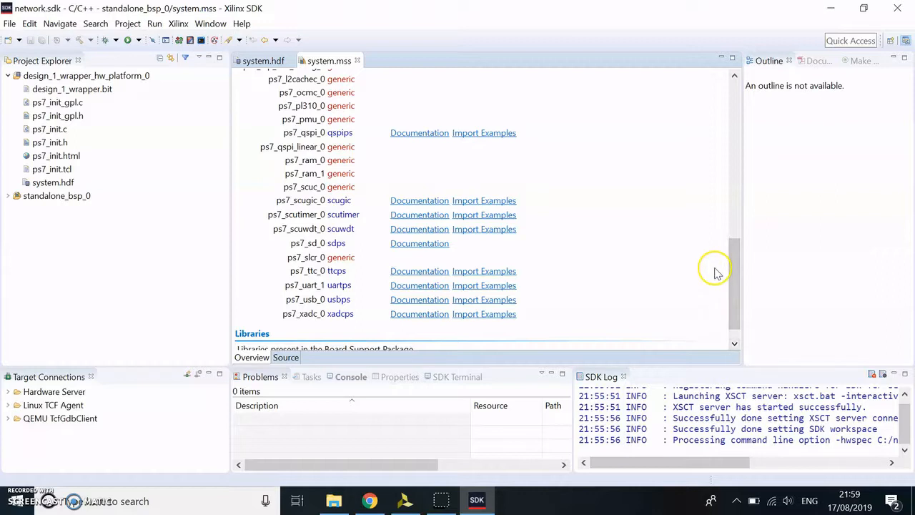
click(735, 74)
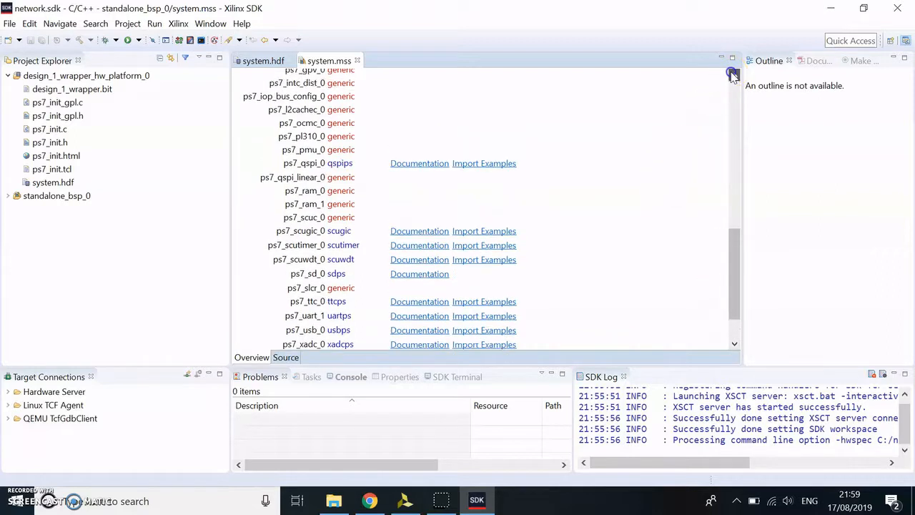
click(734, 74)
click(734, 75)
click(734, 75)
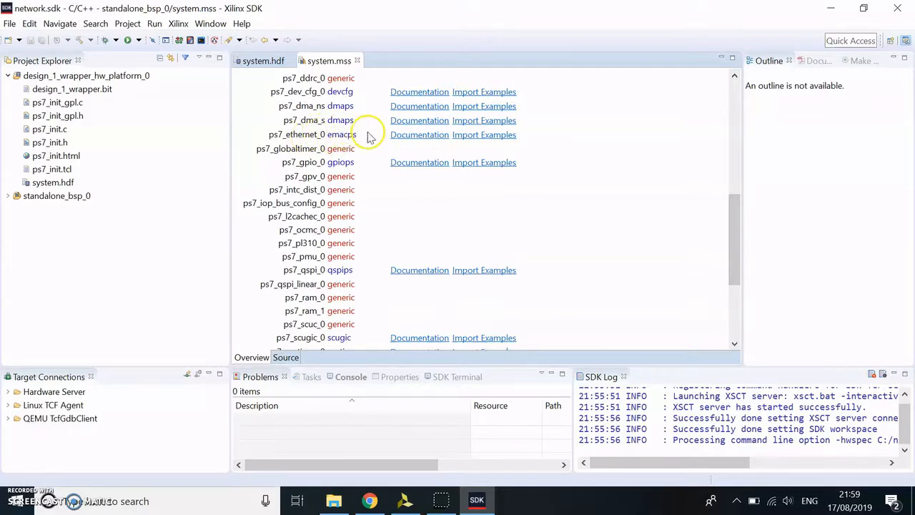
click(484, 135)
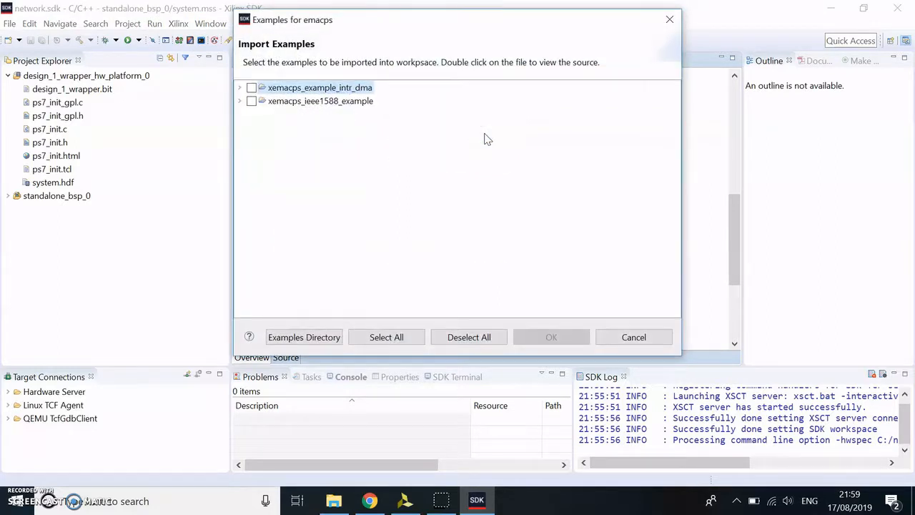
click(252, 88)
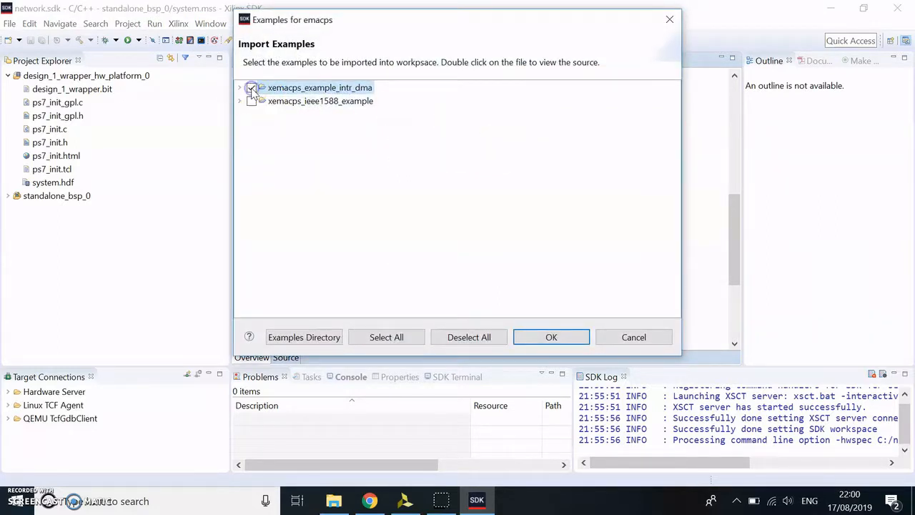
click(552, 339)
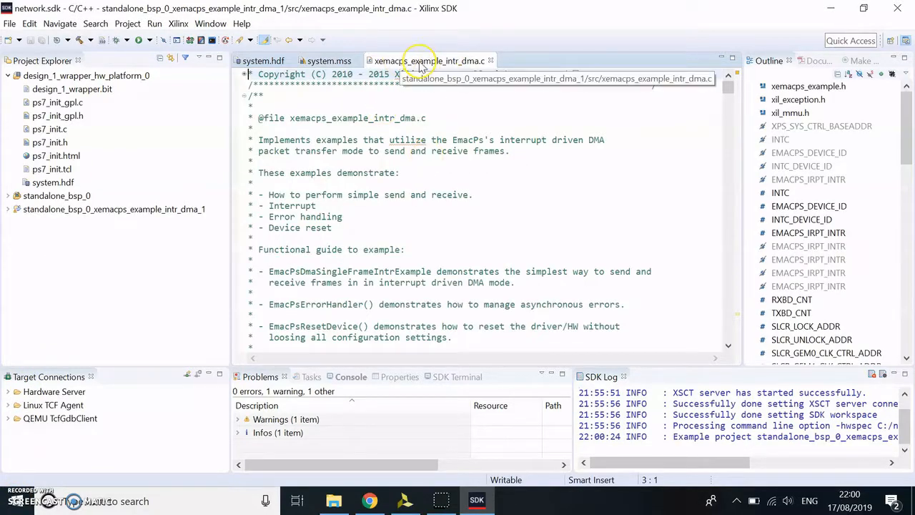
- Read through xemacps_example_intr_dma.c from its header comments through the constants, variables and function prototypes to the main function
click(409, 120)
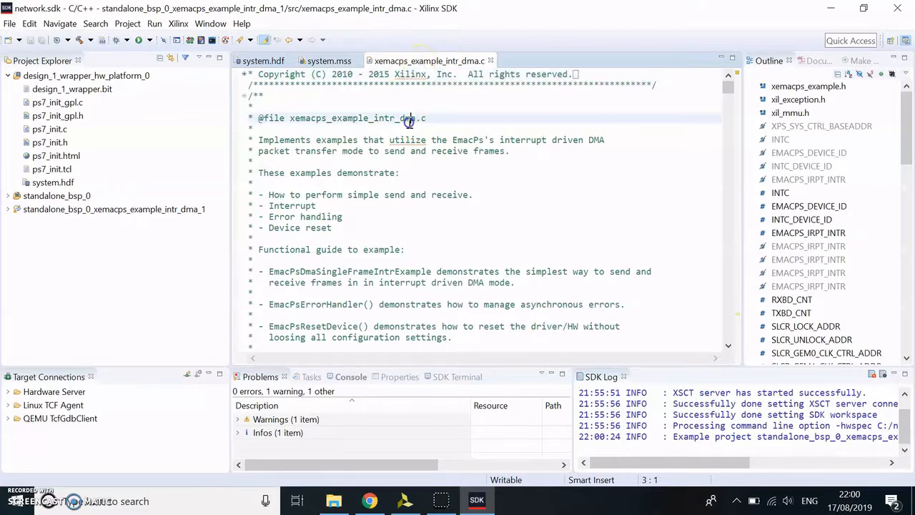
key(Down)
key(Down)
key(Down)
key(Down)
key(Down)
key(Down)
key(Down)
key(Down)
key(Down)
key(Down)
key(Down)
key(Down)
key(Down)
key(Down)
key(Down)
key(Down)
key(Down)
key(Down)
key(Down)
key(Down)
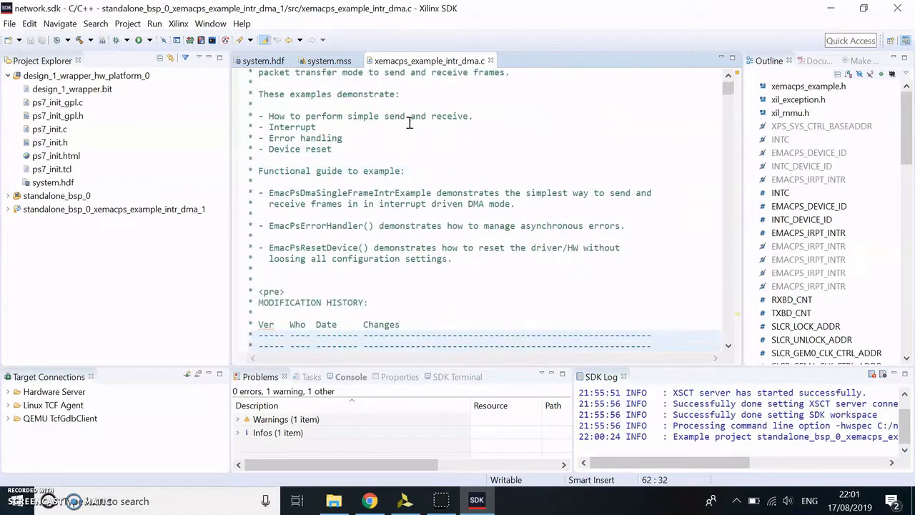
key(Down)
key(Down)
key(Down)
key(Down)
key(Down)
key(Down)
key(Down)
key(Down)
key(Down)
key(Down)
key(Down)
key(Down)
key(Down)
key(Down)
key(Down)
key(Down)
key(Down)
key(Down)
key(Down)
key(Down)
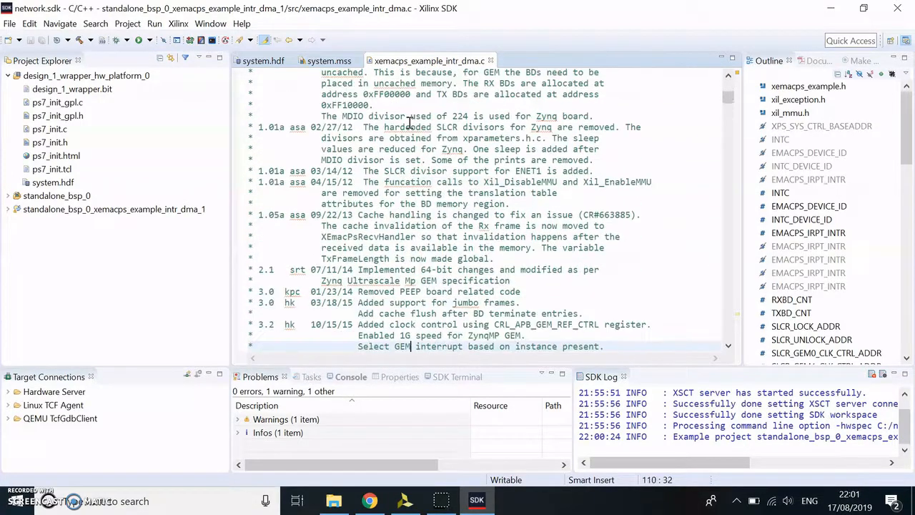
key(Down)
key(Down)
key(Down)
key(Down)
key(Down)
key(Down)
key(Down)
key(Down)
key(Down)
key(Down)
key(Down)
key(Down)
key(Down)
key(Down)
key(Down)
key(Down)
key(Down)
key(Down)
key(Down)
key(Down)
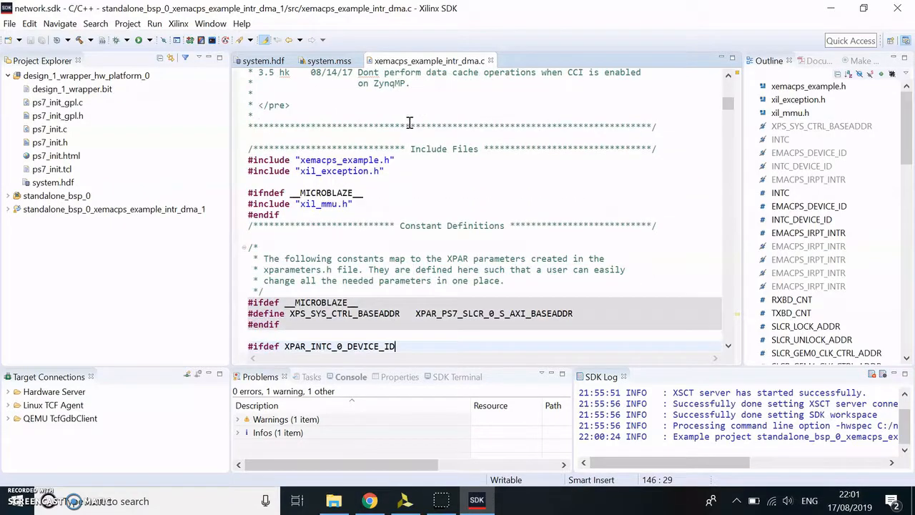
key(Down)
key(Down)
key(Down)
key(Down)
key(Down)
key(Down)
key(Down)
key(Down)
key(Down)
key(Down)
key(Down)
key(Down)
key(Down)
key(Down)
key(Down)
key(Down)
key(Down)
key(Down)
key(Down)
key(Down)
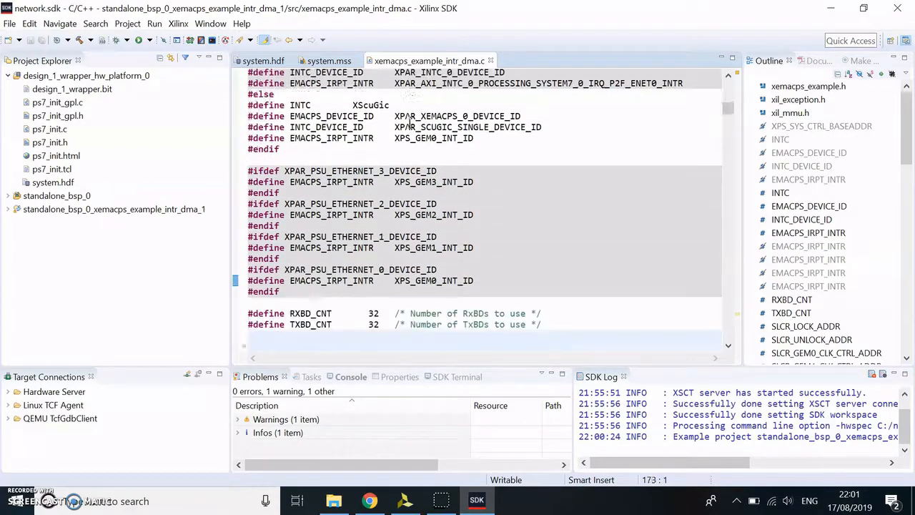
key(Down)
key(Down)
key(Down)
key(Down)
key(Down)
key(Down)
key(Down)
key(Down)
key(Down)
key(Down)
key(Down)
key(Down)
key(Down)
key(Down)
key(Down)
key(Down)
key(Down)
key(Down)
key(Down)
key(Down)
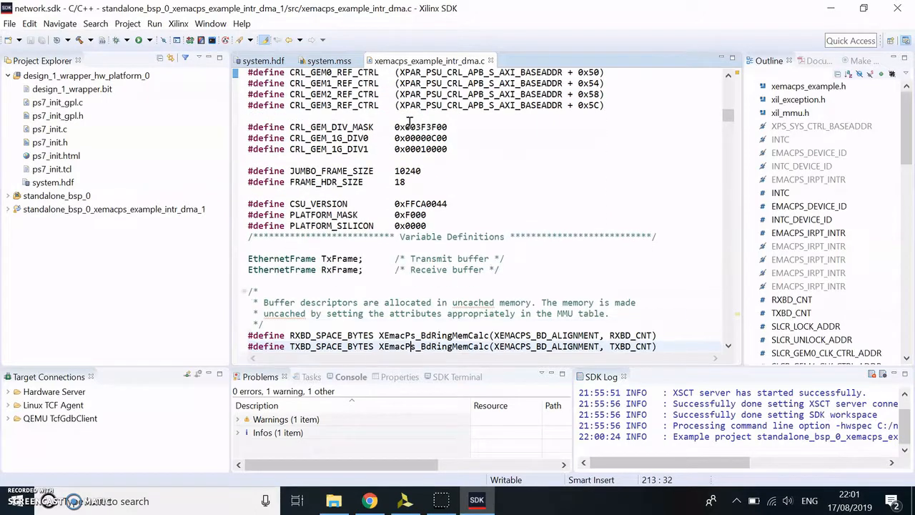
key(Down)
key(Down)
key(Down)
key(Down)
key(Down)
key(Down)
key(Down)
key(Down)
key(Down)
key(Down)
key(Down)
key(Down)
key(Down)
key(Down)
key(Down)
key(Down)
key(Down)
key(Down)
key(Down)
key(Down)
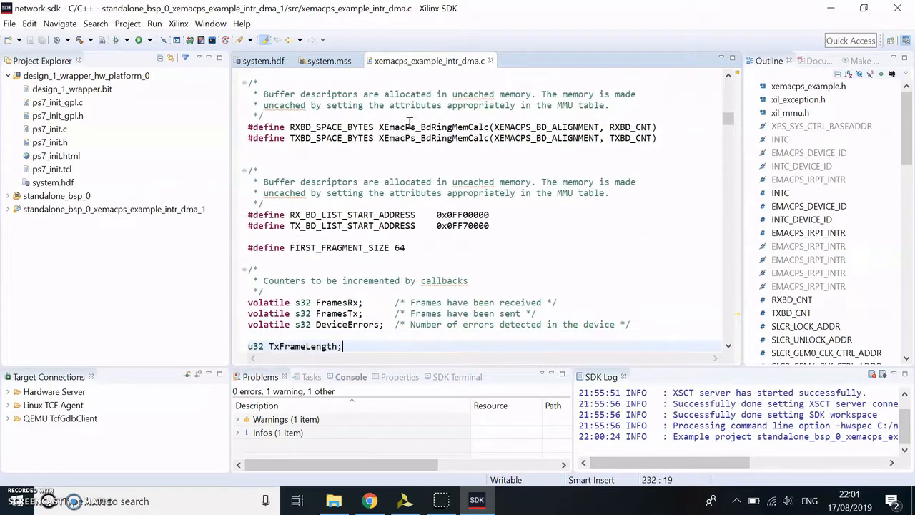
key(Down)
key(Down)
key(Down)
key(Down)
key(Down)
key(Down)
key(Down)
key(Down)
key(Down)
key(Down)
key(Down)
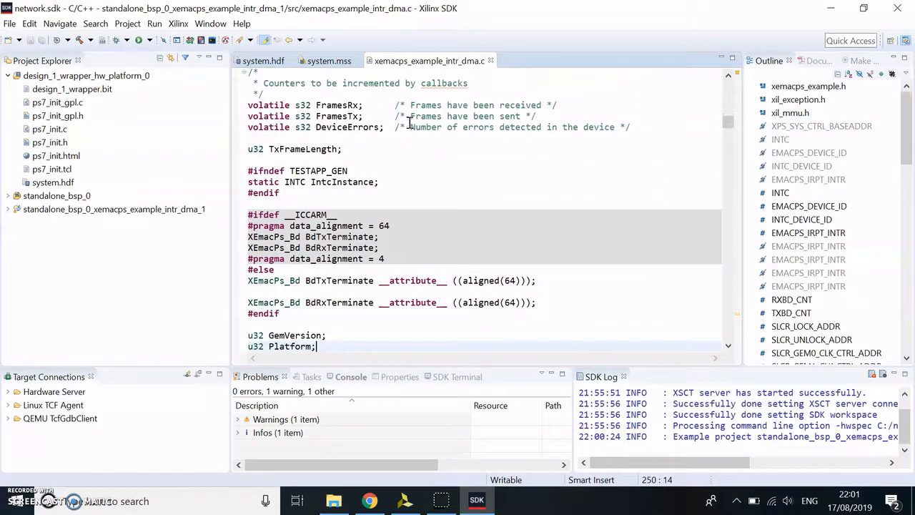
key(Down)
key(Down)
key(Down)
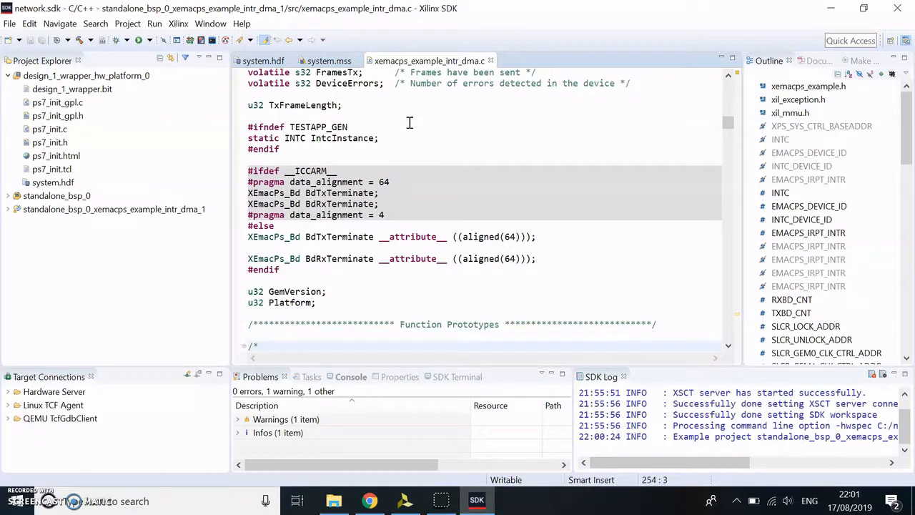
key(Down)
key(Down)
key(Down)
key(Down)
key(Down)
key(Down)
key(Down)
key(Down)
key(Down)
key(Down)
key(Down)
key(Down)
key(Down)
key(Down)
key(Down)
key(Down)
key(Down)
key(Down)
key(Down)
key(Down)
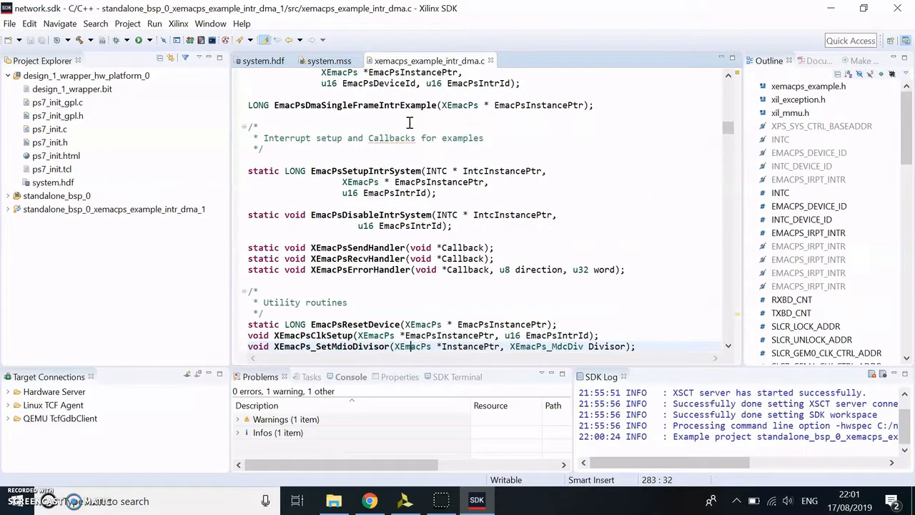
key(Down)
key(Down)
key(Down)
key(Down)
key(Down)
key(Down)
key(Down)
key(Down)
key(Down)
key(Down)
key(Down)
key(Down)
key(Down)
key(Down)
key(Down)
key(Down)
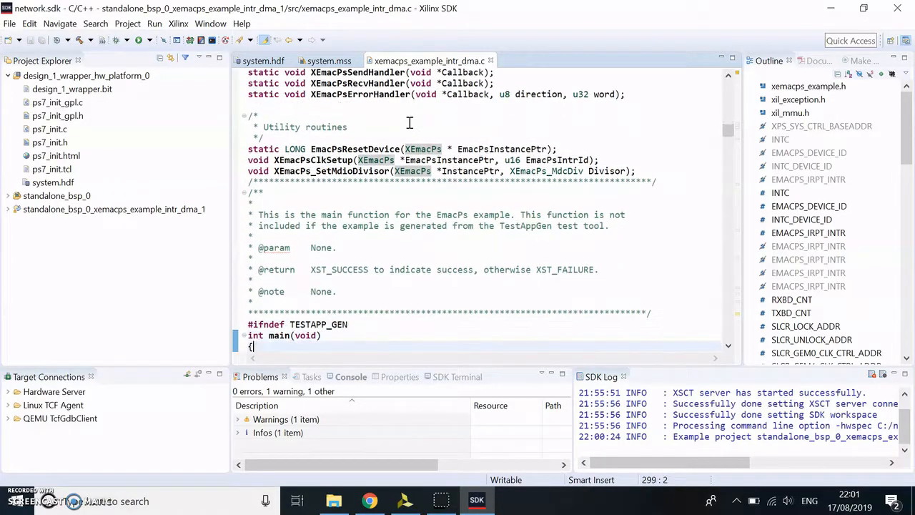